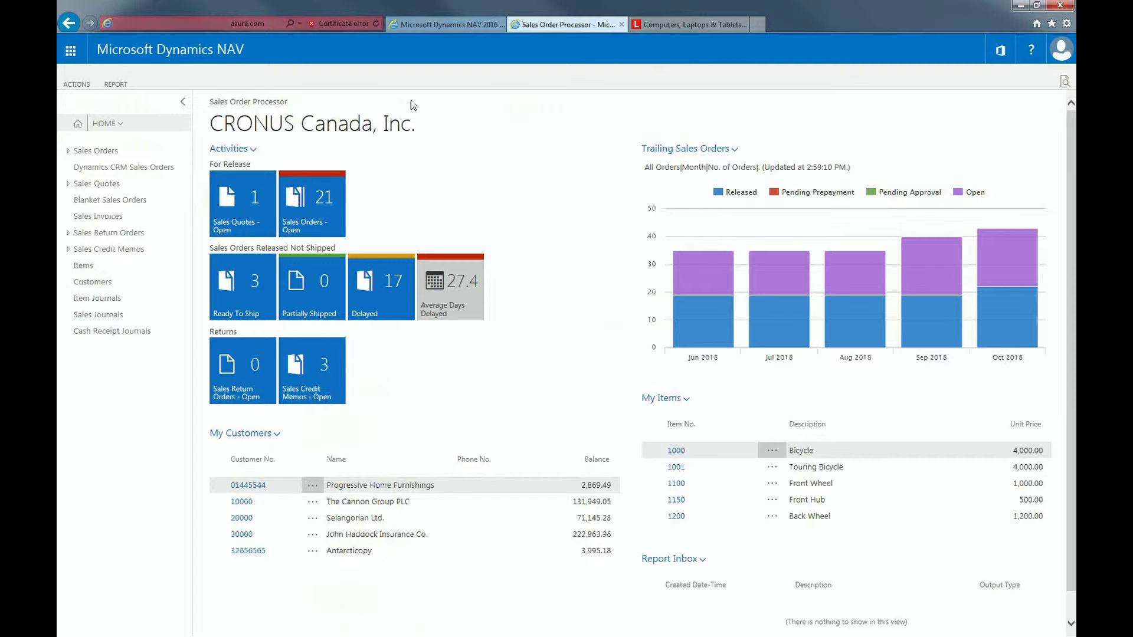
# Select item 1908-S LONDON Swivel Chair, blue in the Items list and list its availability views
pyautogui.click(89, 270)
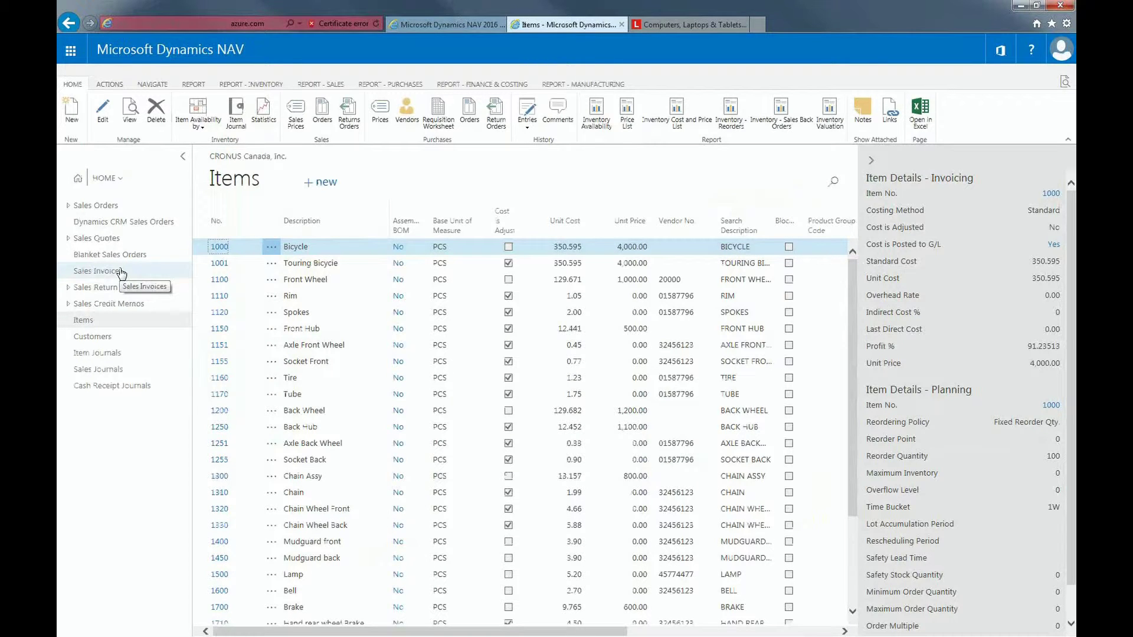
pyautogui.scroll(-7, 384, 435)
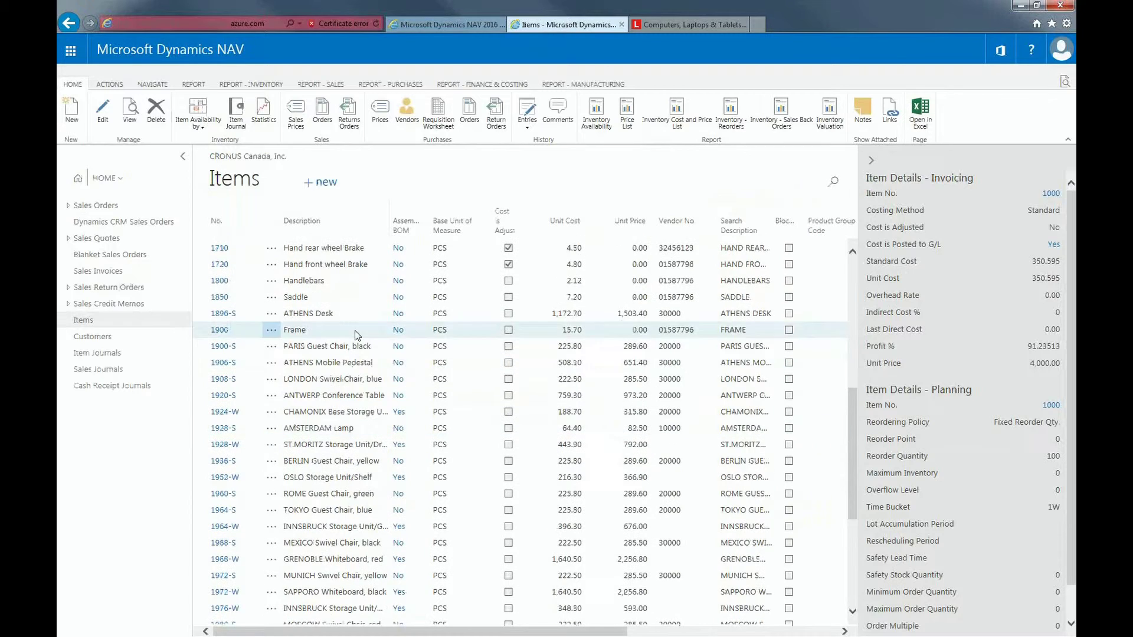
pyautogui.click(345, 378)
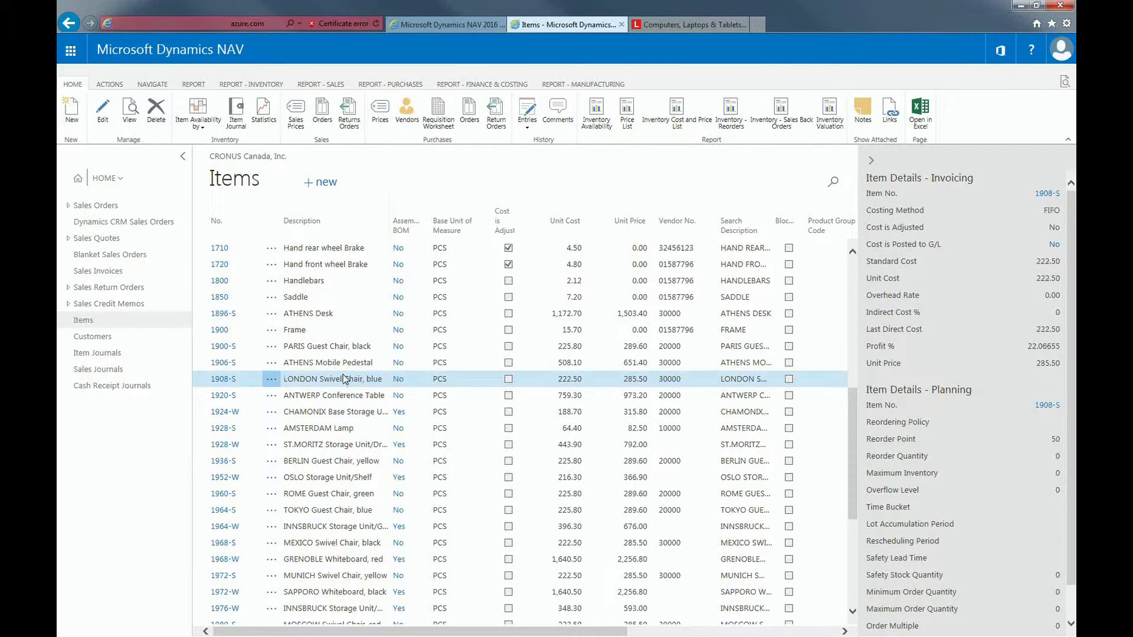
pyautogui.click(211, 131)
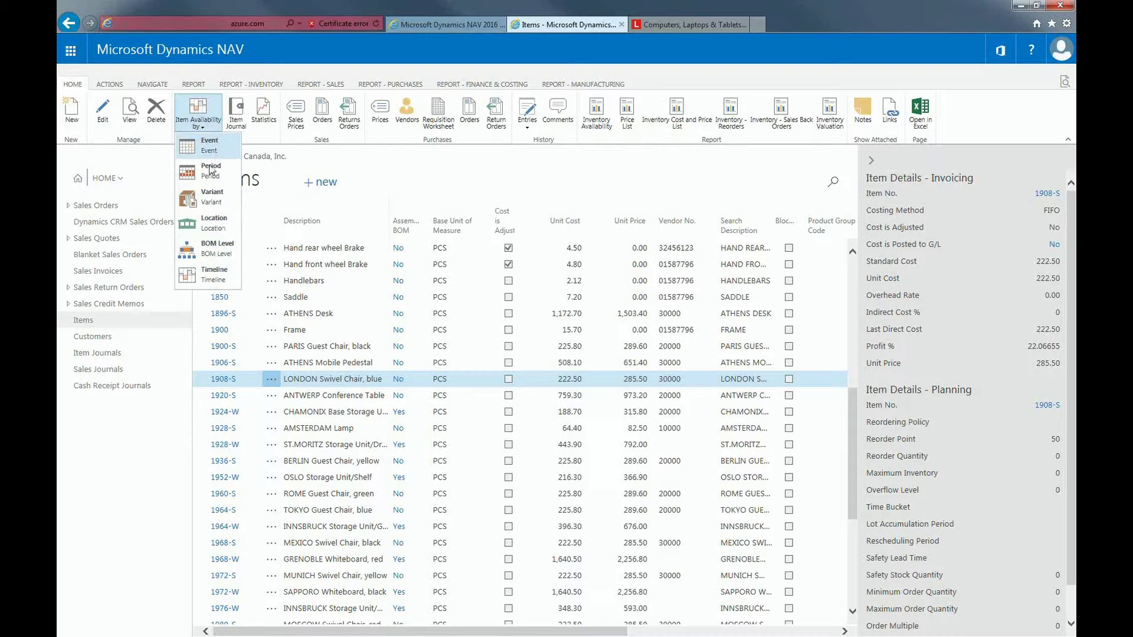
# Show 1908-S availability by location and select the Green warehouse line
pyautogui.click(214, 228)
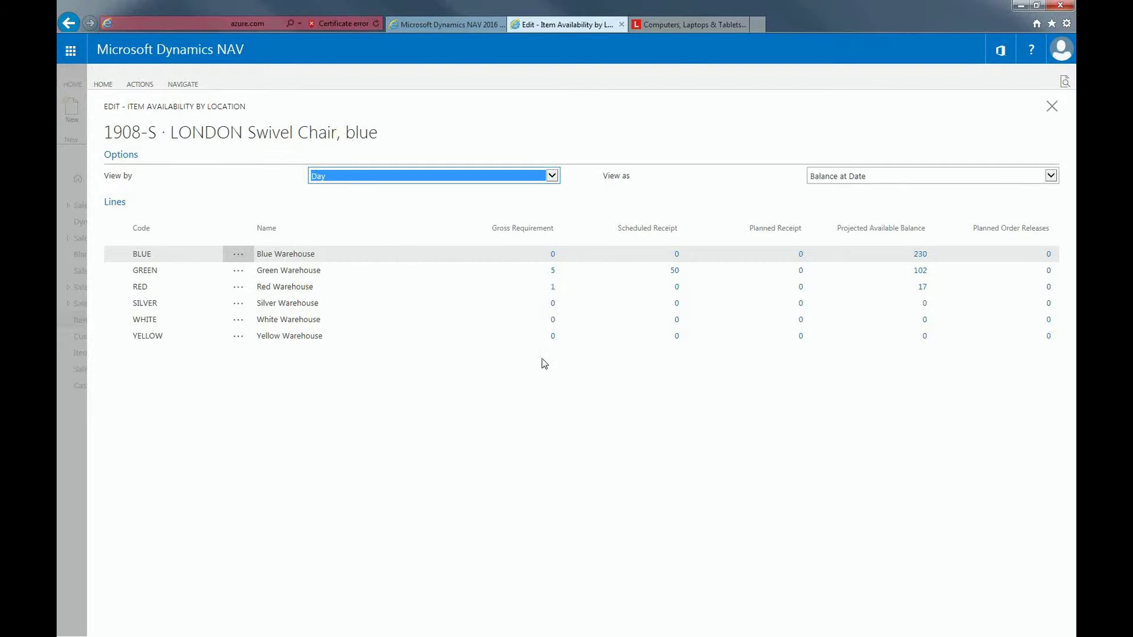
pyautogui.click(358, 276)
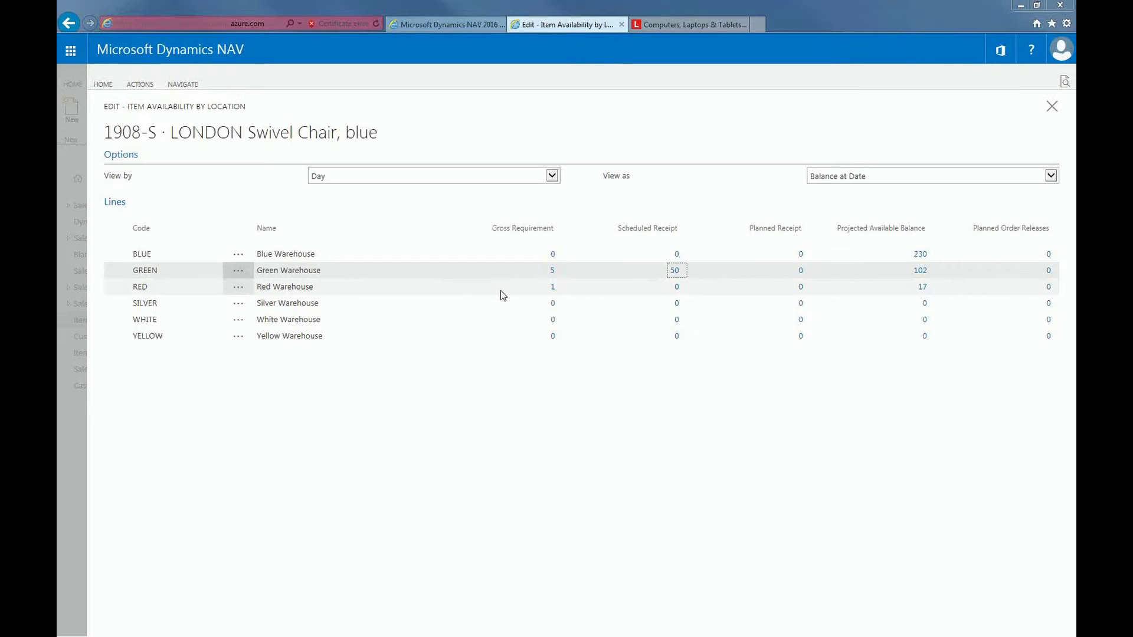
pyautogui.click(551, 271)
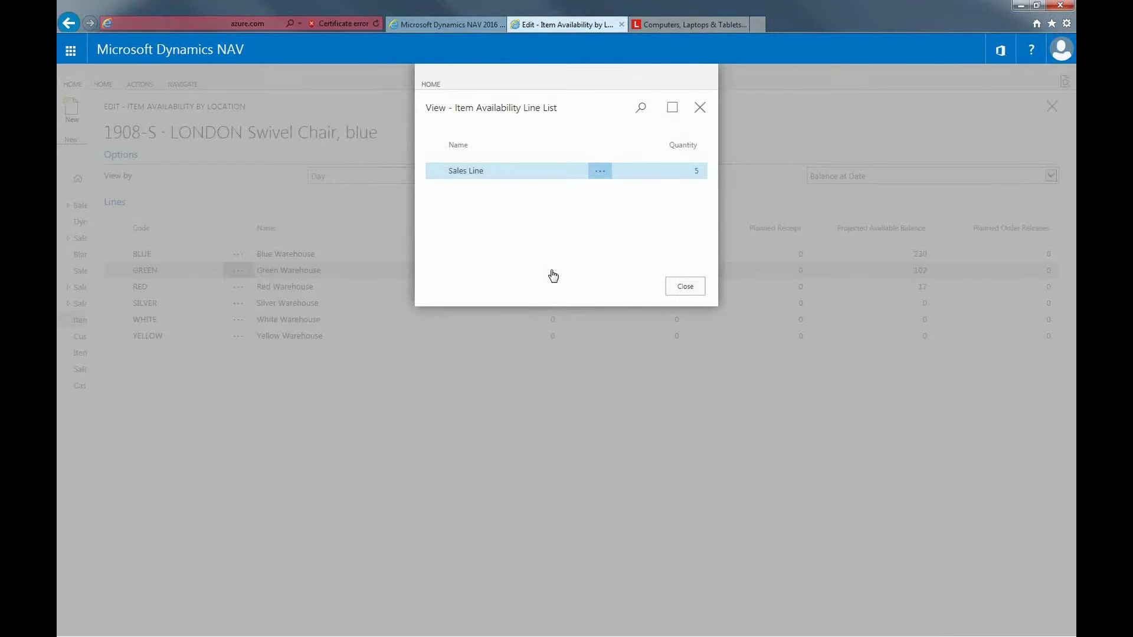
pyautogui.click(701, 106)
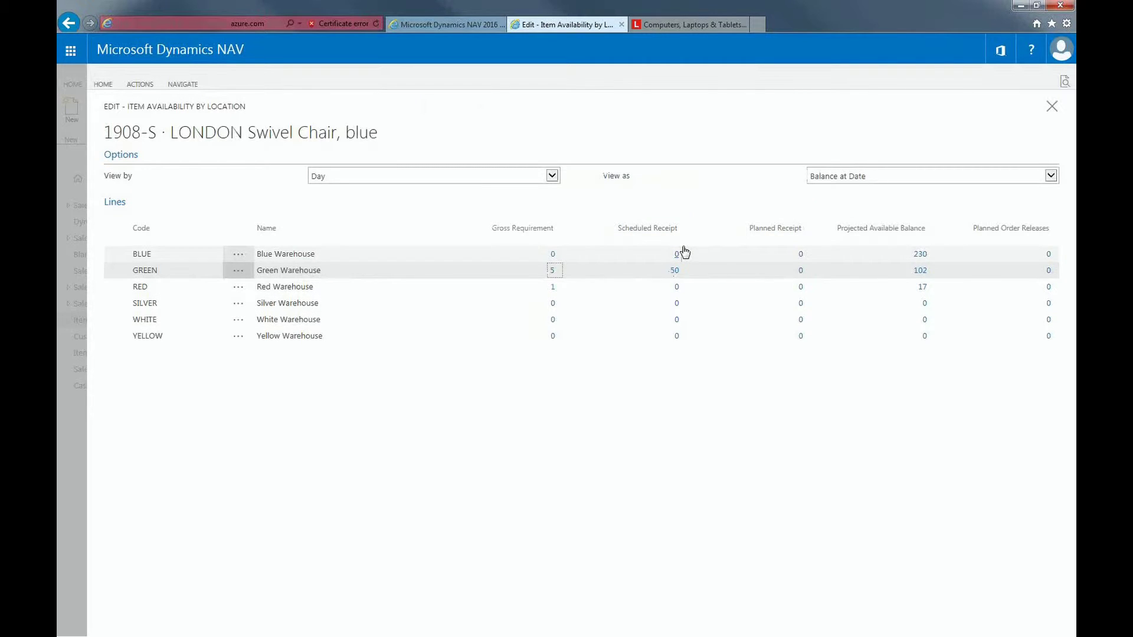
pyautogui.click(671, 267)
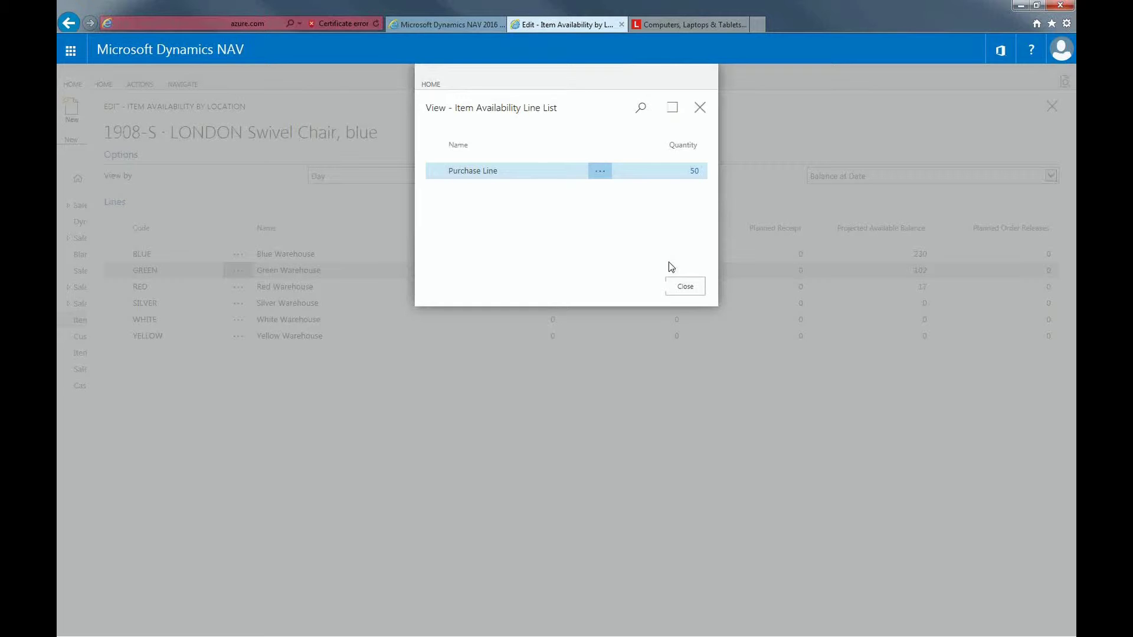
pyautogui.click(701, 109)
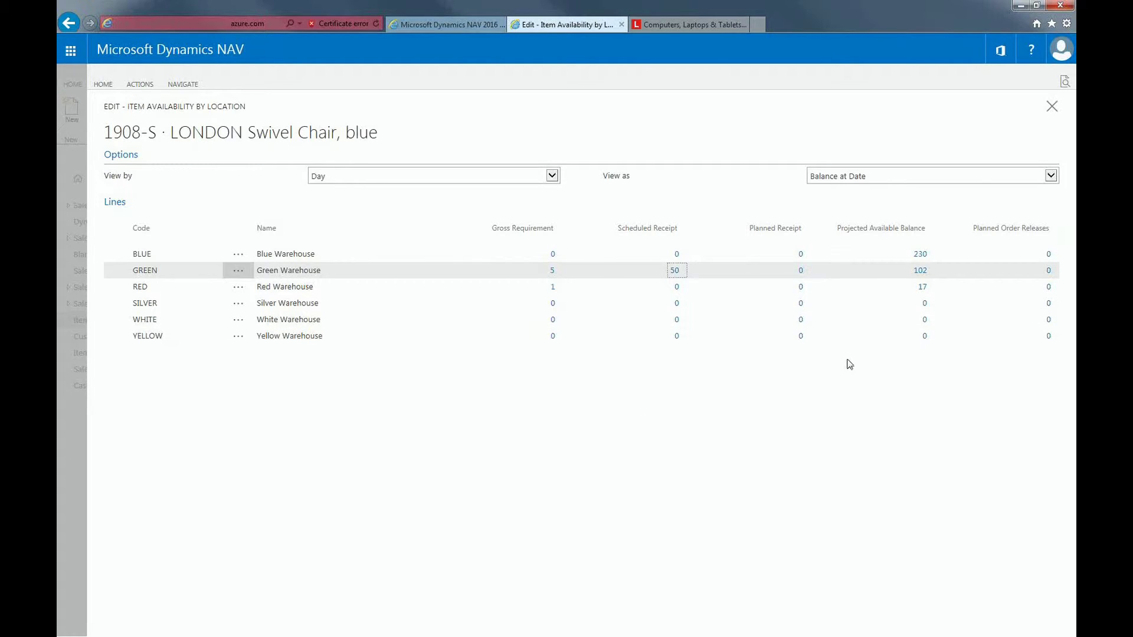
# Close the location availability page and switch to item availability by event
pyautogui.click(1051, 107)
pyautogui.click(204, 124)
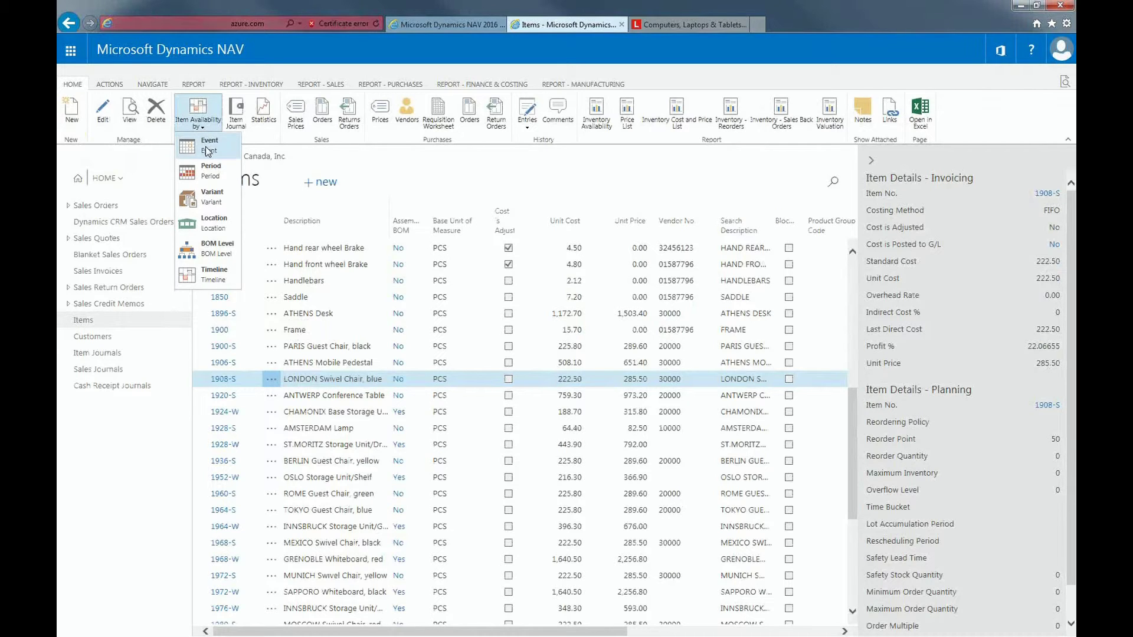
pyautogui.click(207, 145)
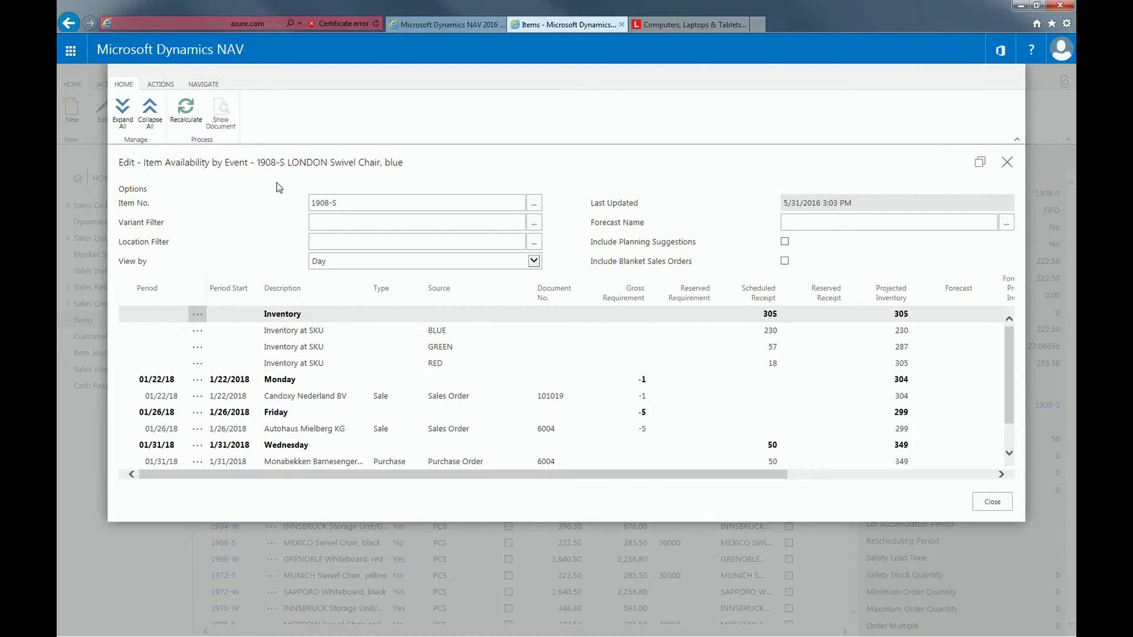
# Filter the events to the GREEN location and select the Autohaus Mielberg KG sales order event
pyautogui.click(392, 241)
pyautogui.press('F4')
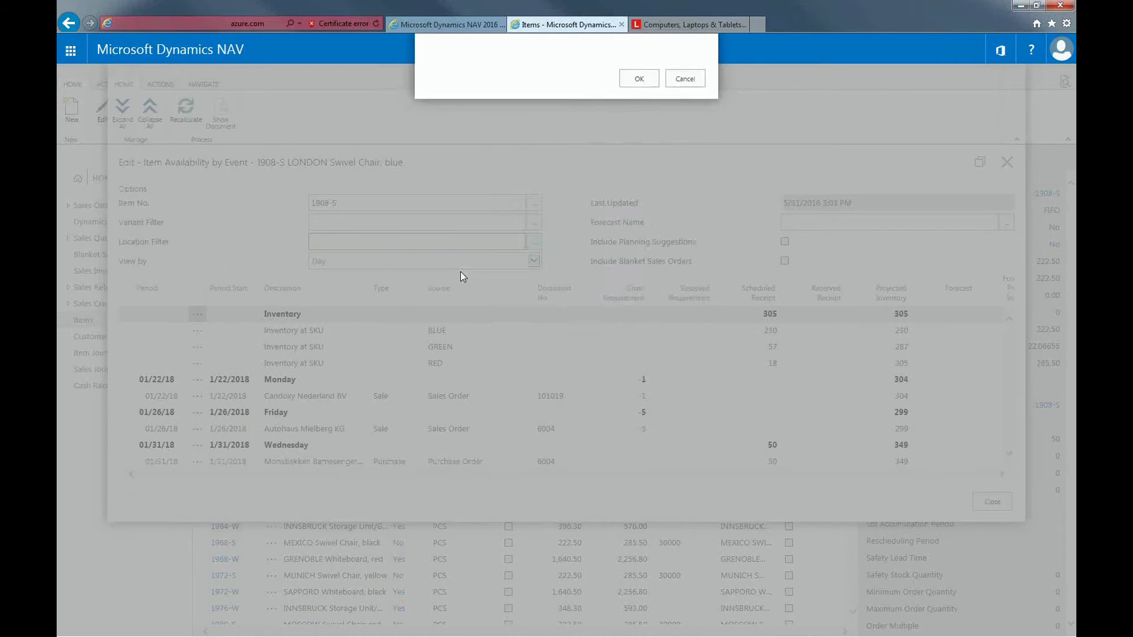
pyautogui.press('Down')
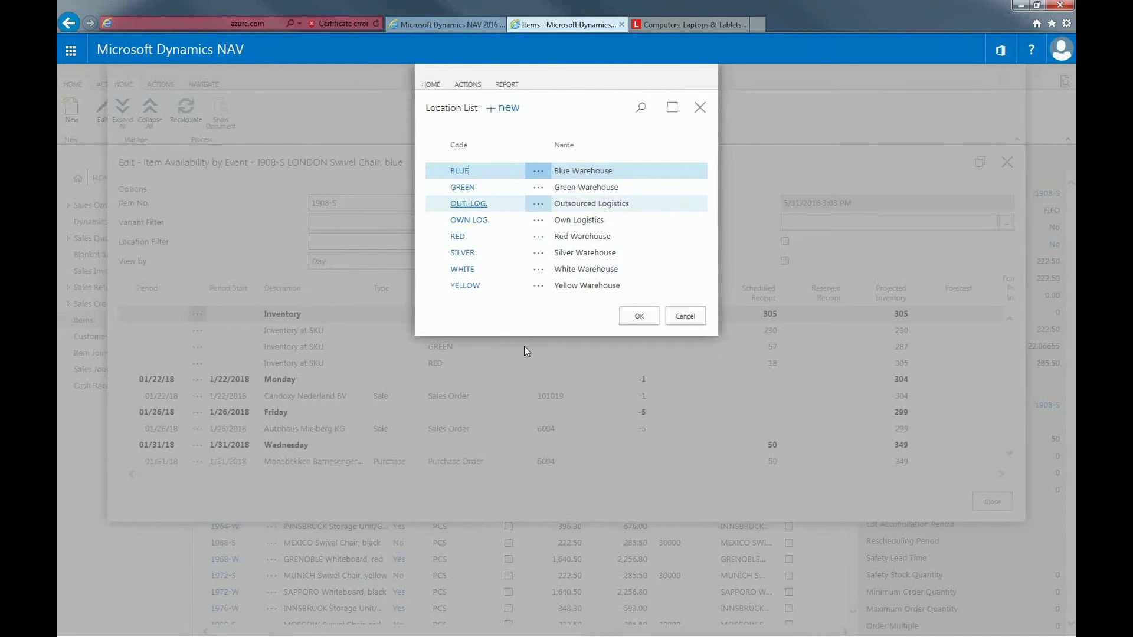
pyautogui.press('Return')
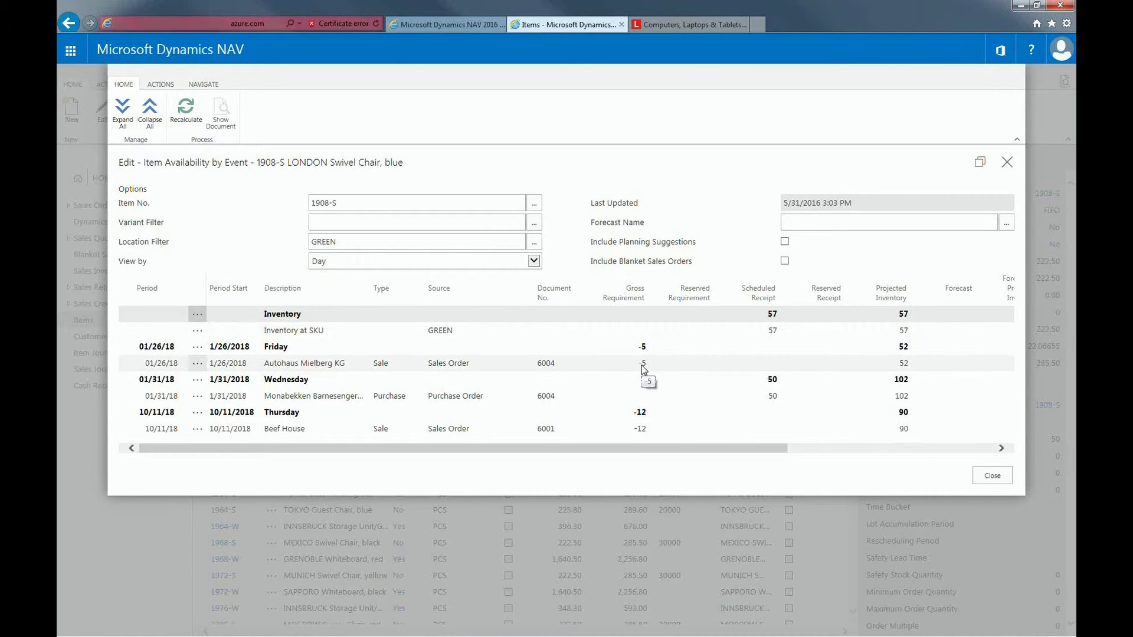
pyautogui.click(571, 367)
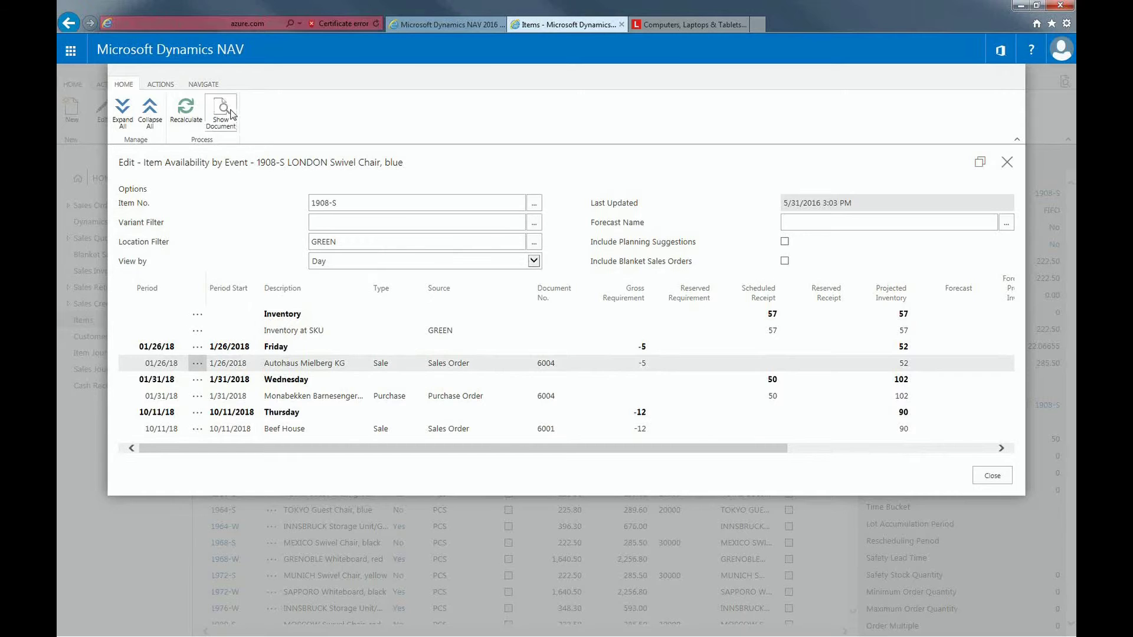
# Review sales order 6004 behind the event, close it, then close the event availability window
pyautogui.click(232, 114)
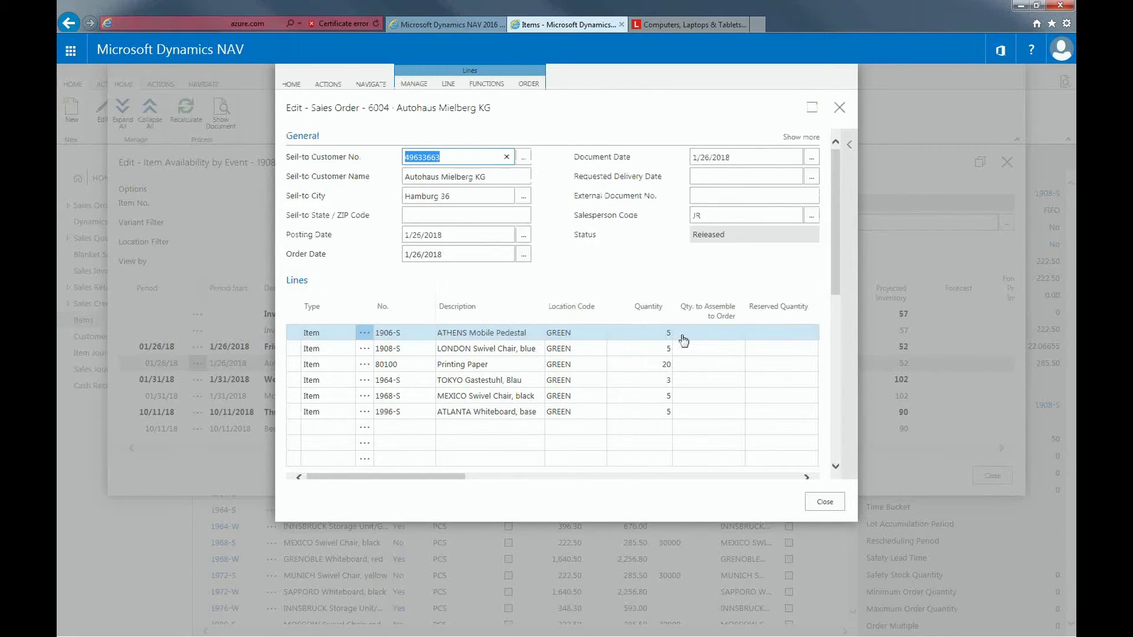
pyautogui.click(841, 111)
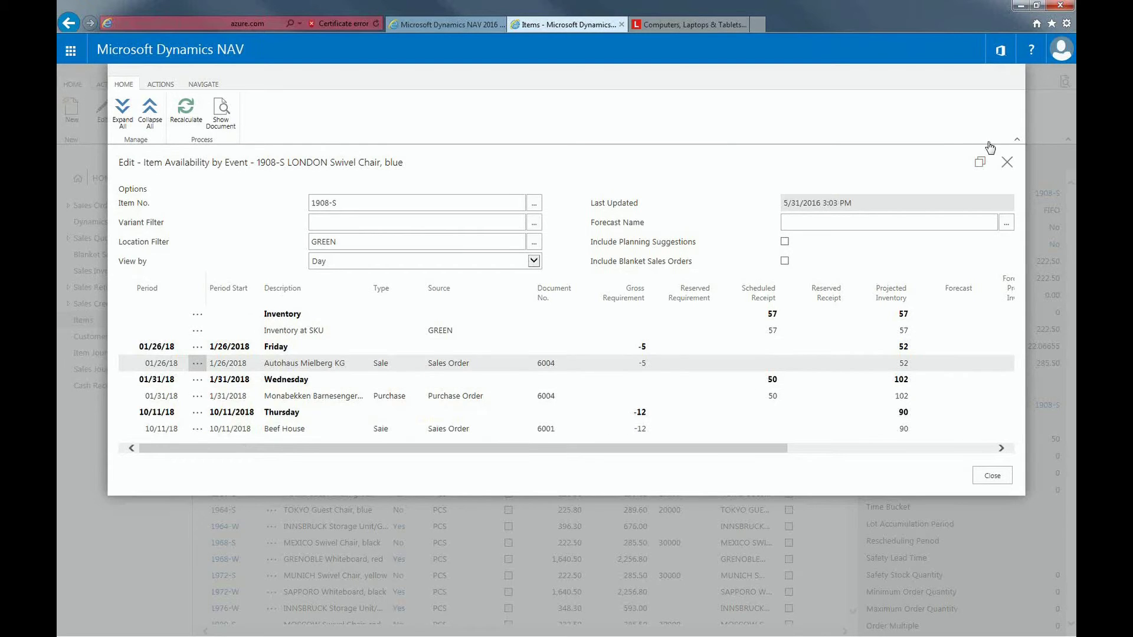
pyautogui.click(1007, 164)
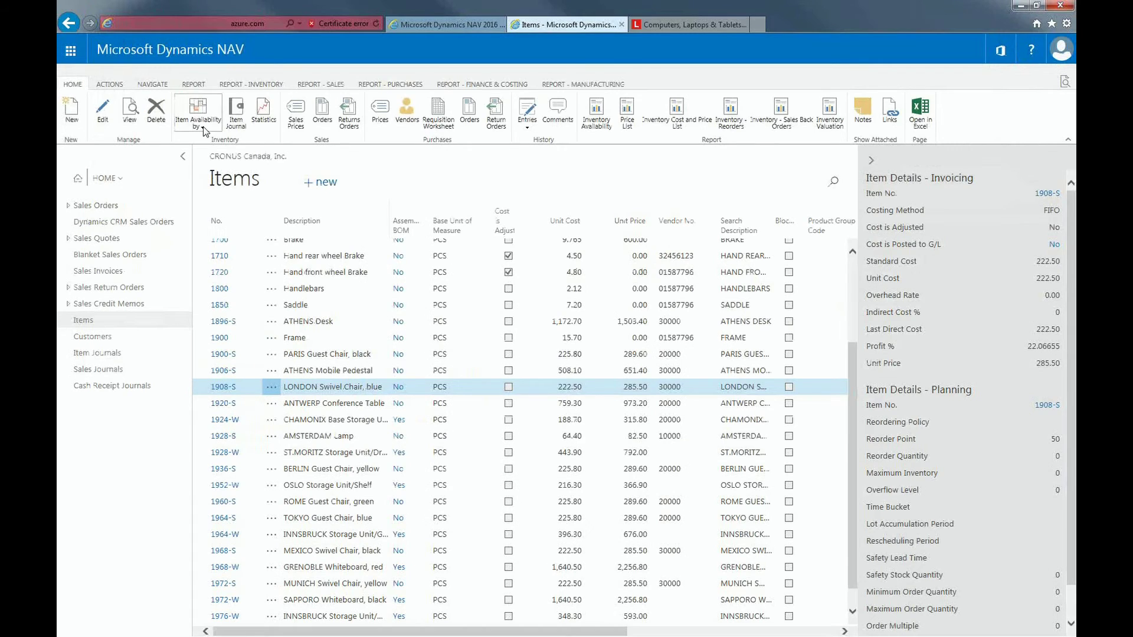
pyautogui.click(203, 127)
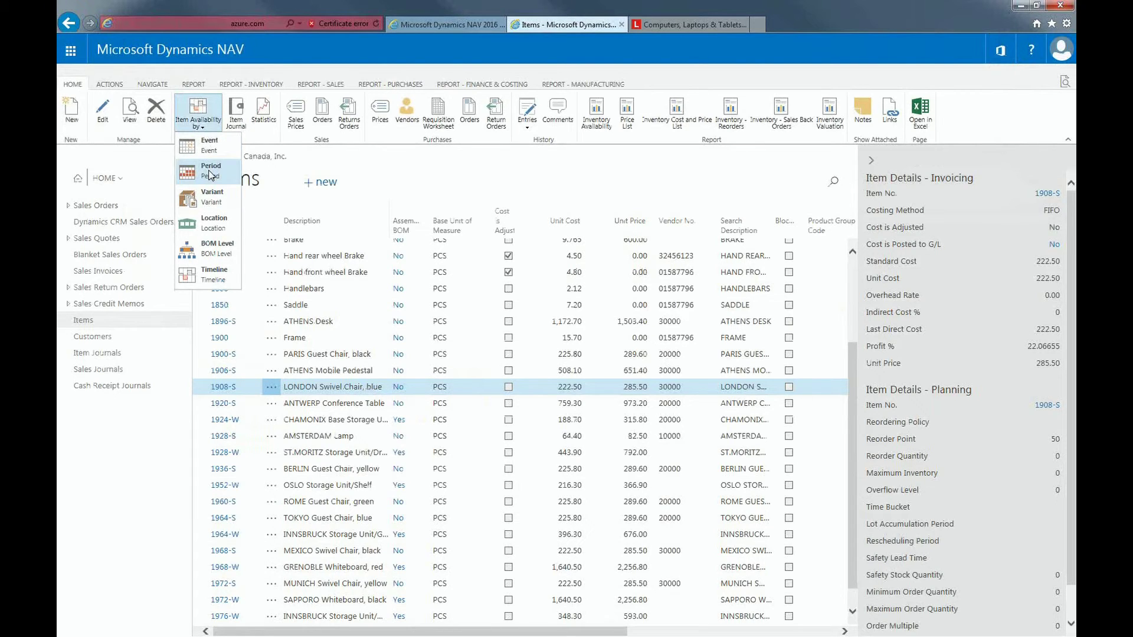
pyautogui.click(212, 171)
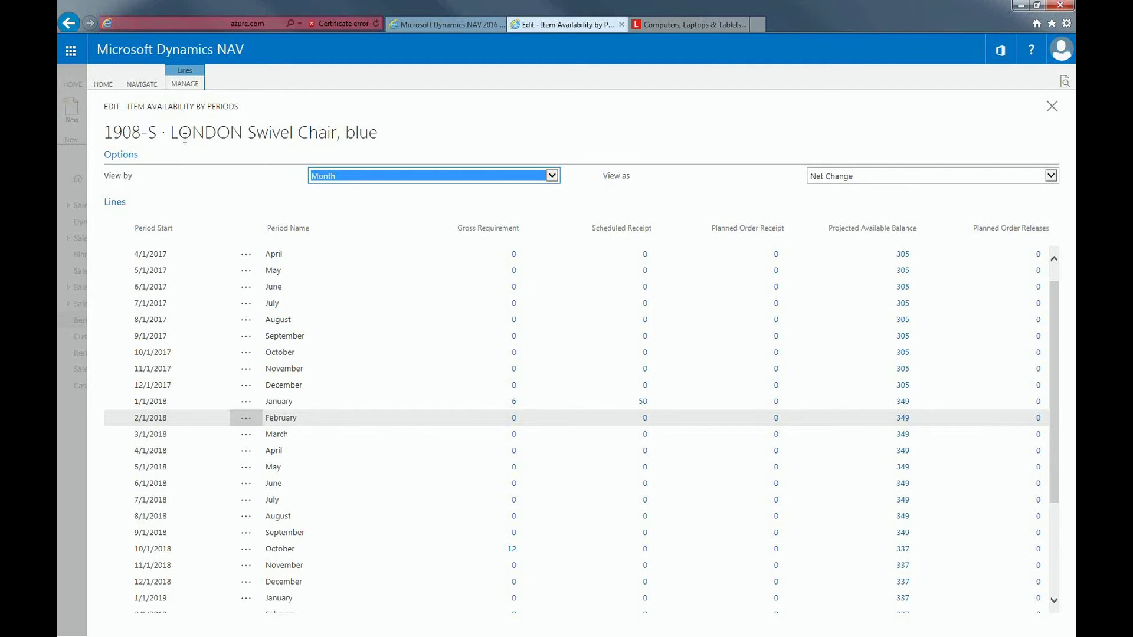
pyautogui.scroll(-3, 416, 317)
pyautogui.scroll(-1, 413, 342)
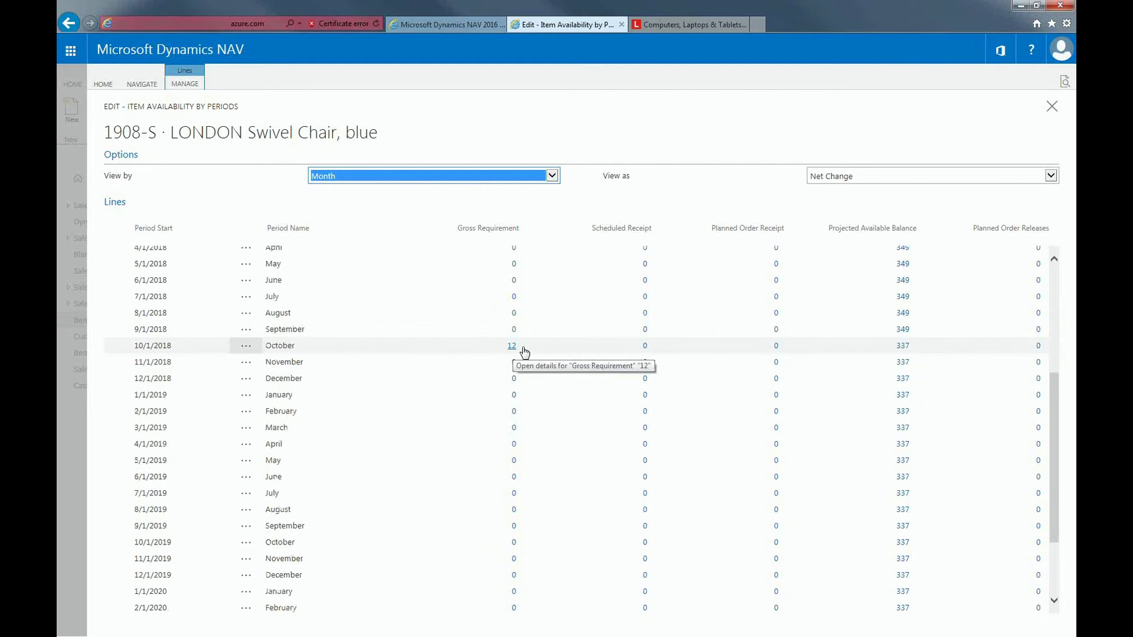
pyautogui.click(1055, 111)
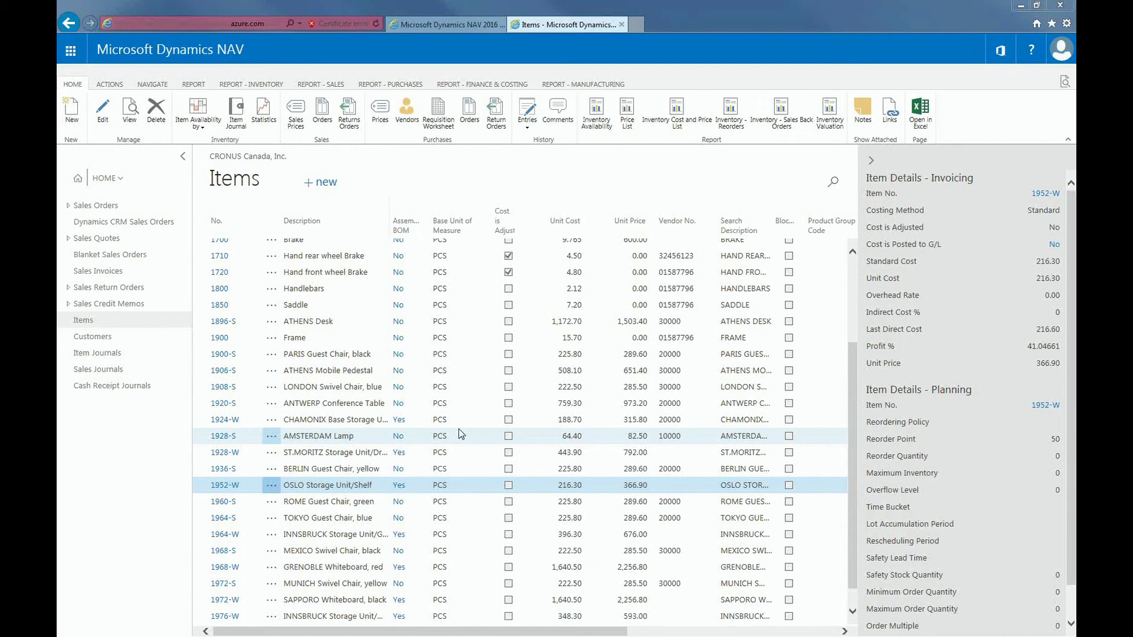
# Open sales order 101017 from the Sales Orders list
pyautogui.click(307, 387)
pyautogui.scroll(3, 266, 413)
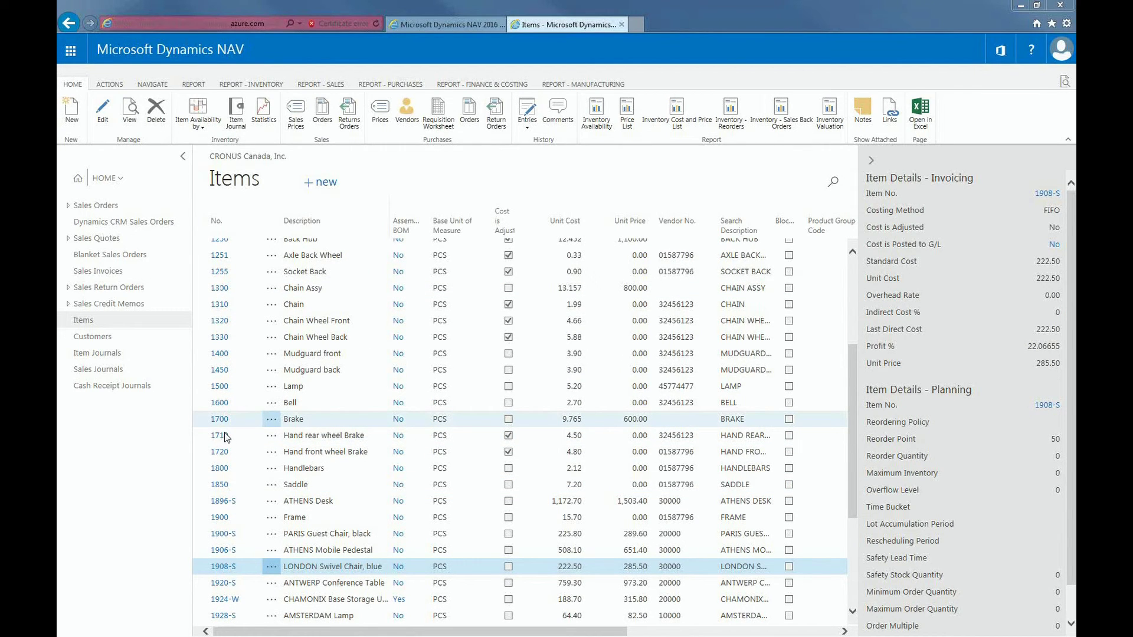
pyautogui.click(121, 211)
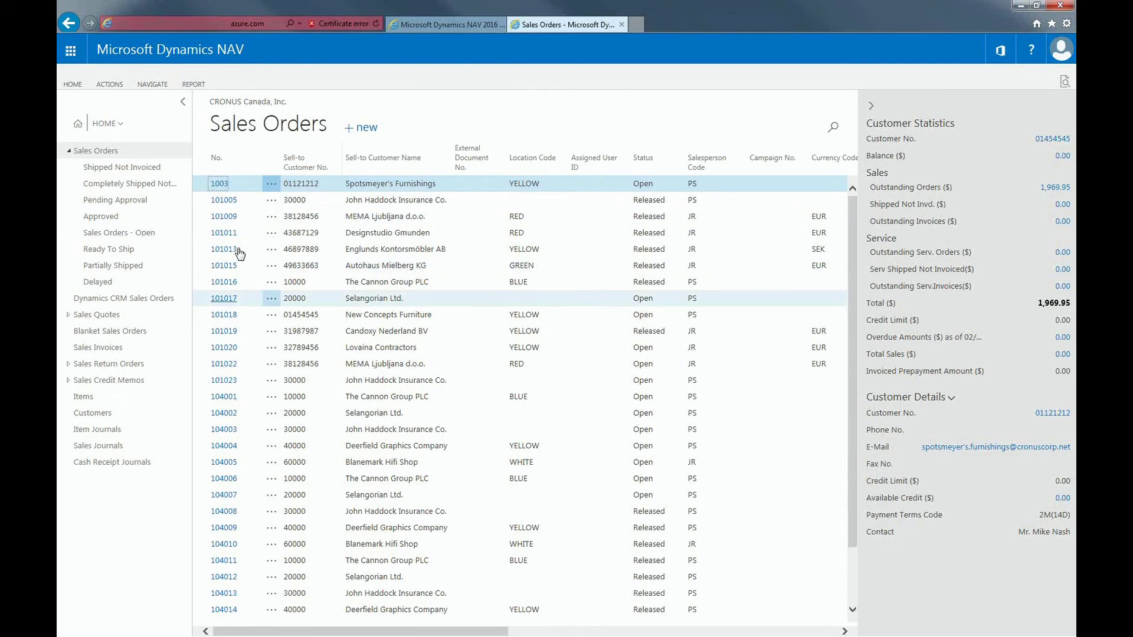
pyautogui.click(214, 300)
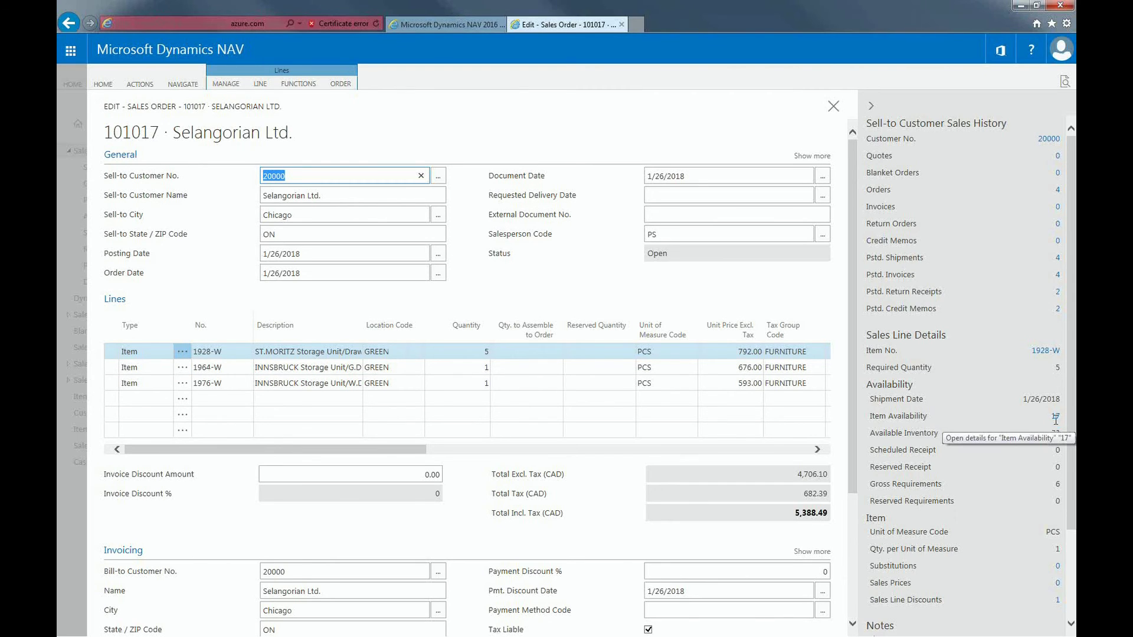
# Change the first line's 1928-W quantity from 5 to 10 and close the order
pyautogui.click(478, 354)
pyautogui.doubleClick(475, 354)
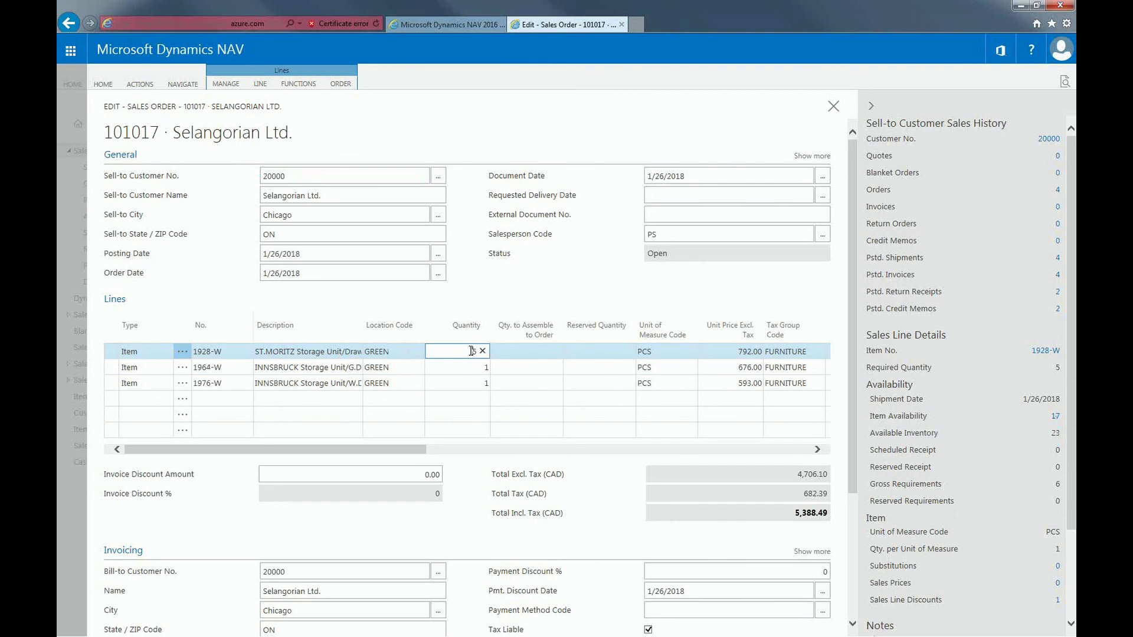
pyautogui.write('10')
pyautogui.press('Tab')
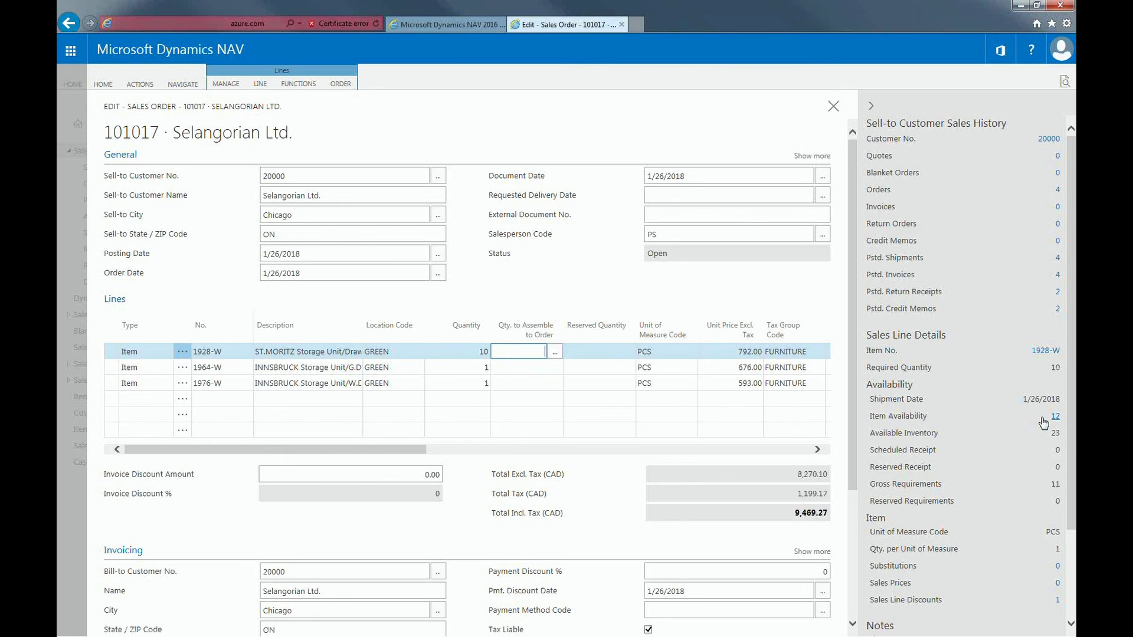
pyautogui.click(834, 107)
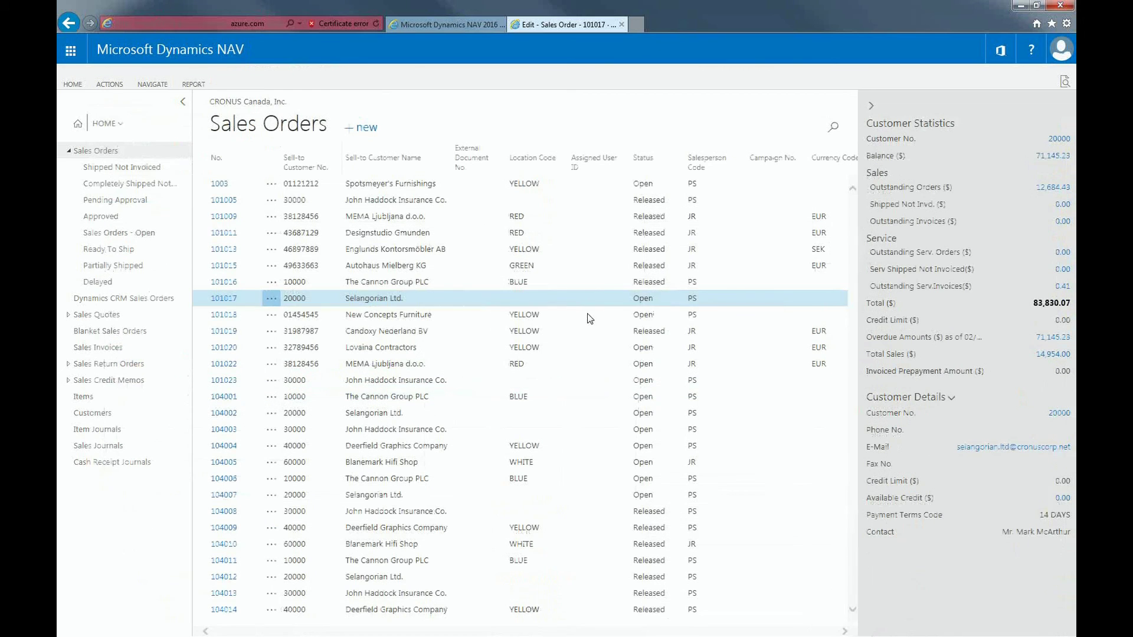